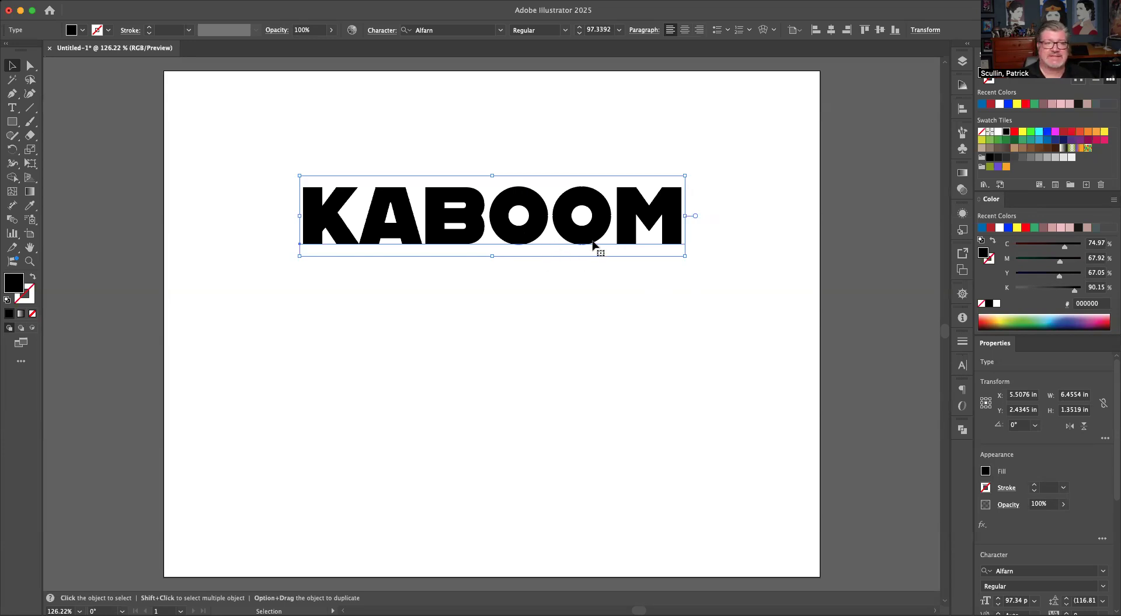
Move the KABOOM text to about X 5.72 in, Y 2.80 in and preview a horizontal Arc warp effect with a 20% bend.
left_click_drag(401, 219, 414, 241)
left_click(238, 0)
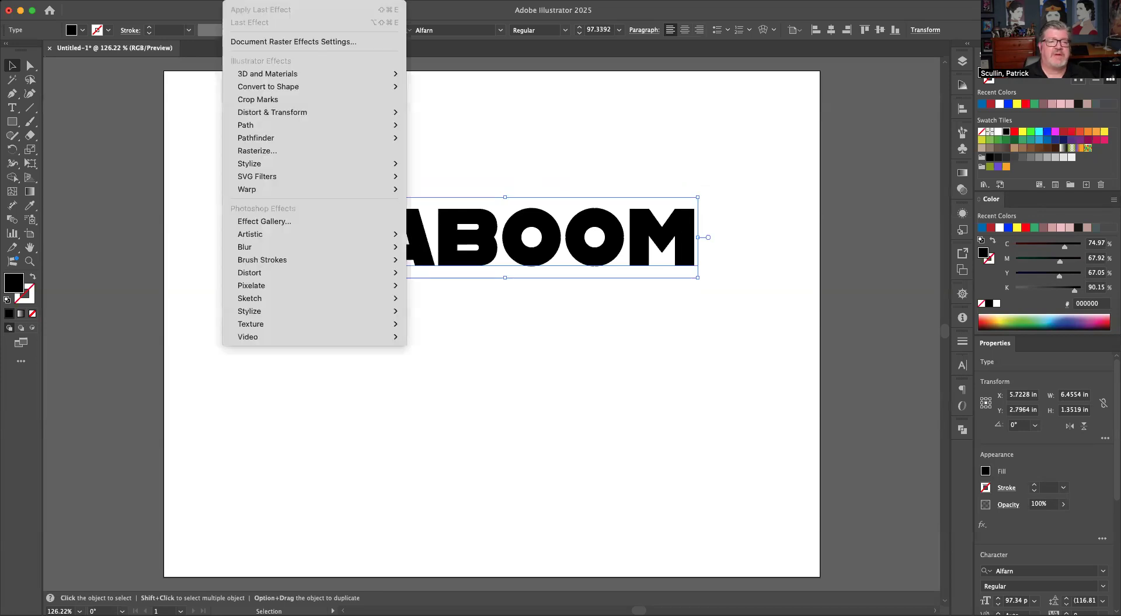
mouse_move(254, 188)
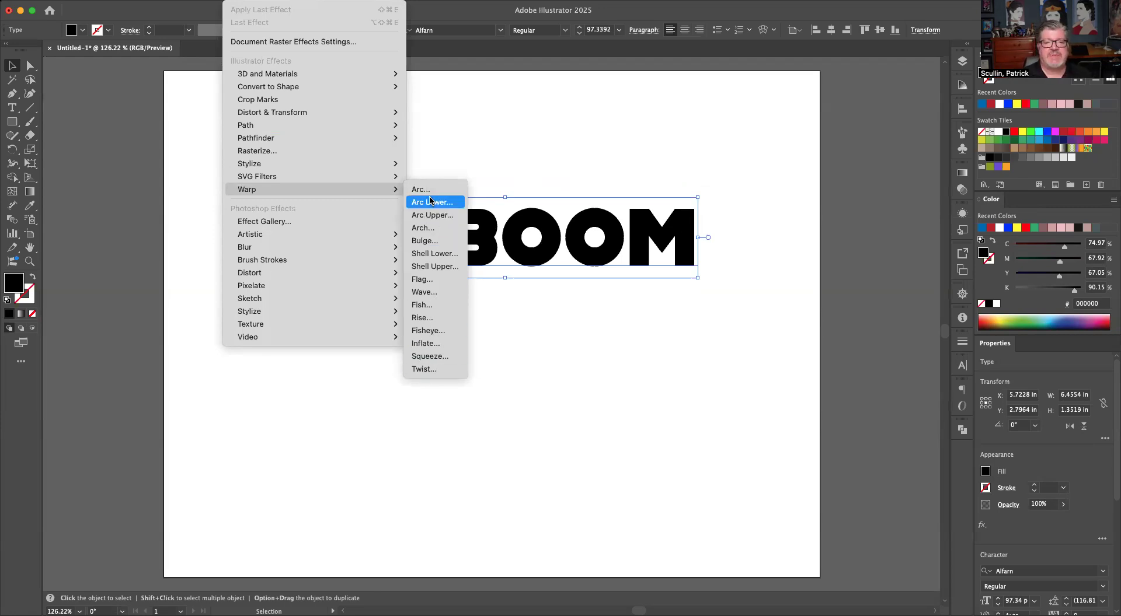
left_click(431, 193)
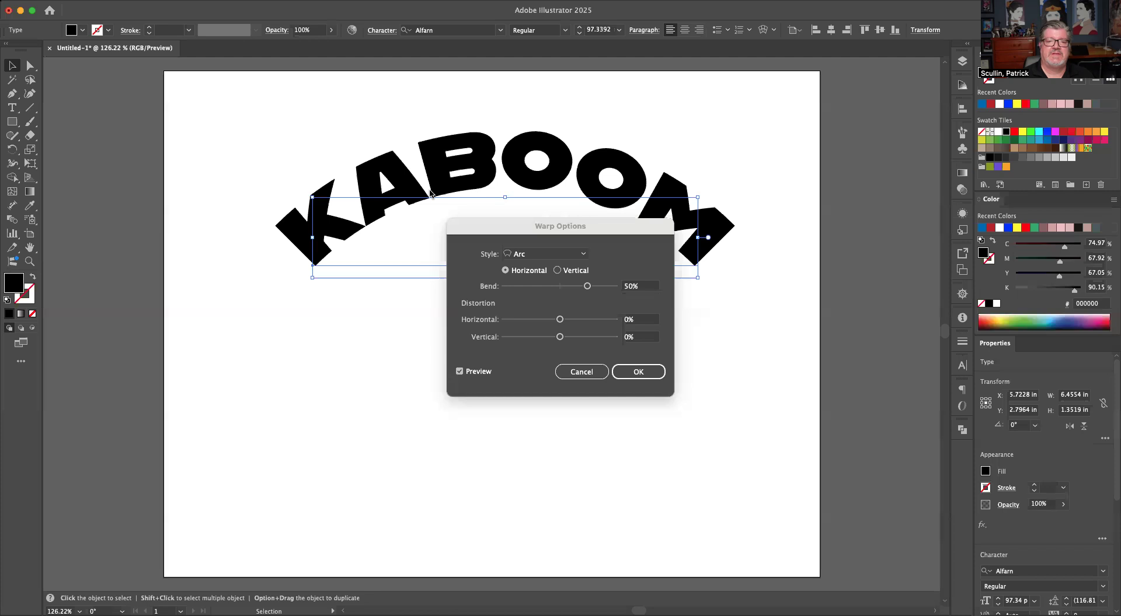
left_click_drag(516, 229, 580, 303)
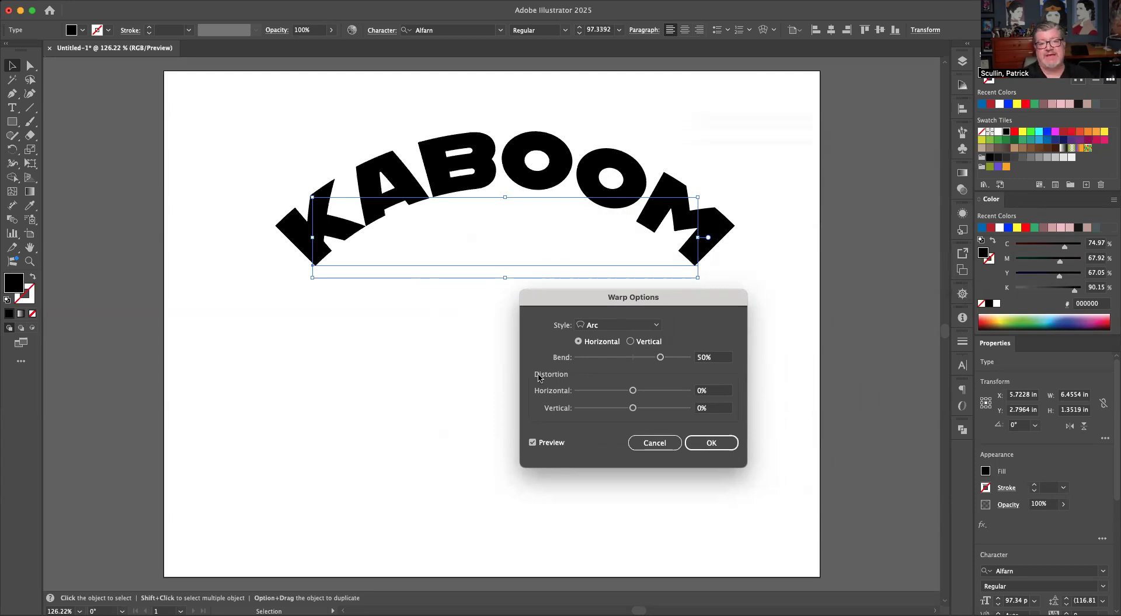
left_click_drag(659, 358, 650, 359)
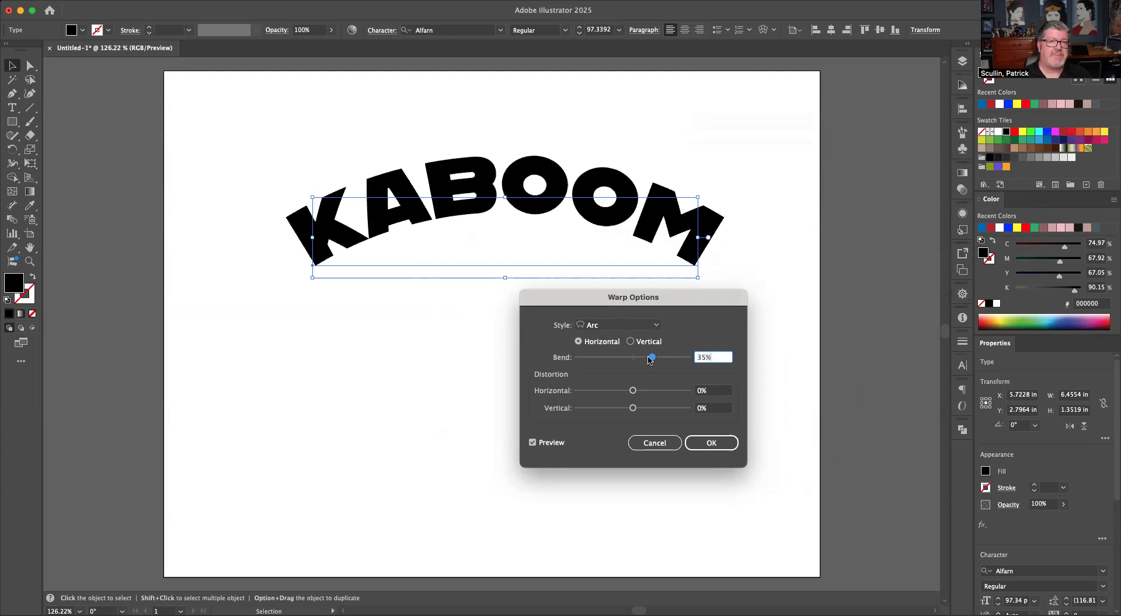
left_click_drag(648, 358, 644, 360)
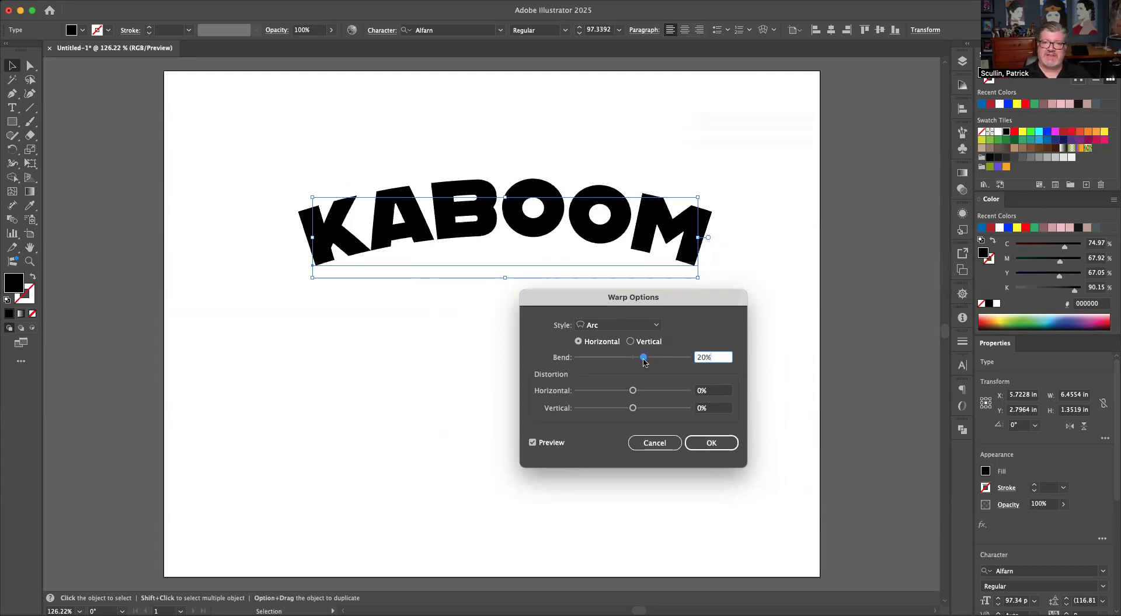
Apply the warp as Arch style with an 11% bend and reposition the text to about X 5.57 in, Y 2.74 in.
left_click(657, 328)
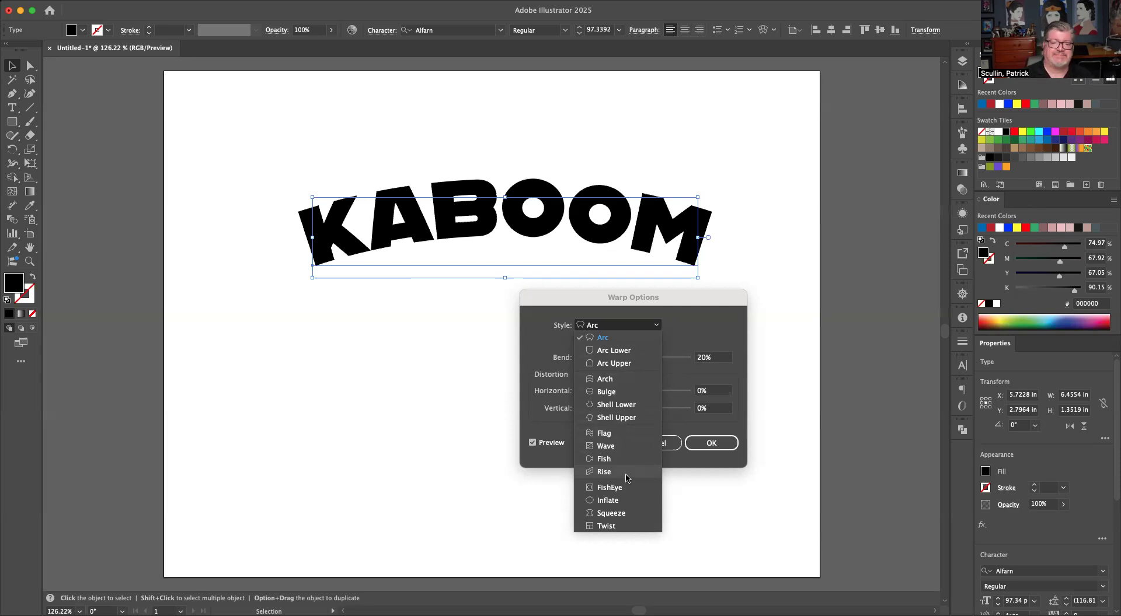
left_click(624, 379)
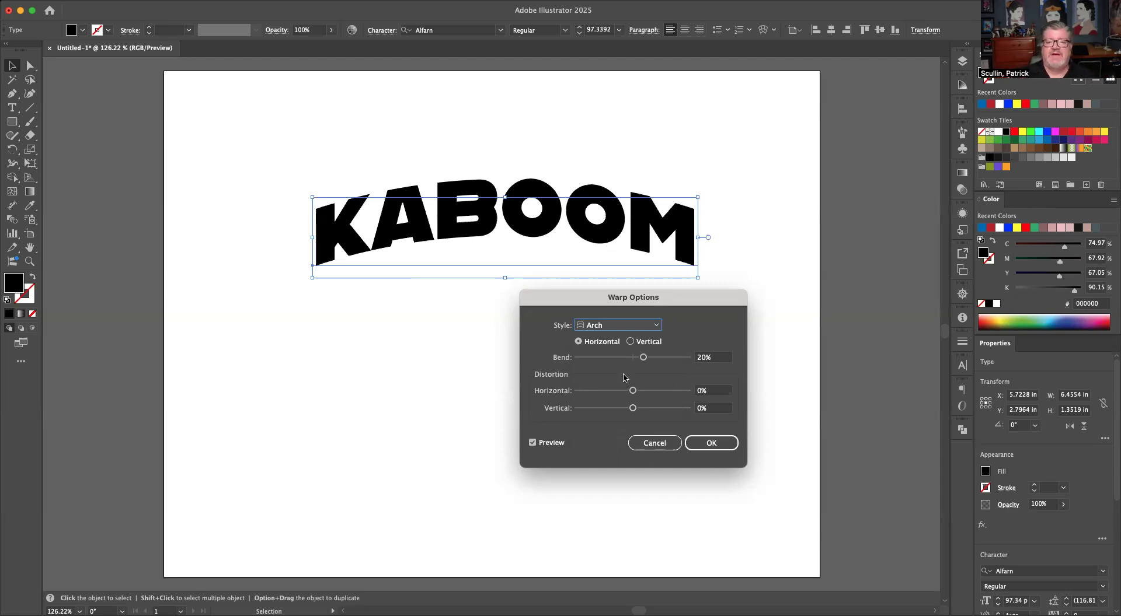
mouse_move(643, 358)
left_mouse_down()
mouse_move(604, 362)
mouse_move(639, 363)
left_mouse_up()
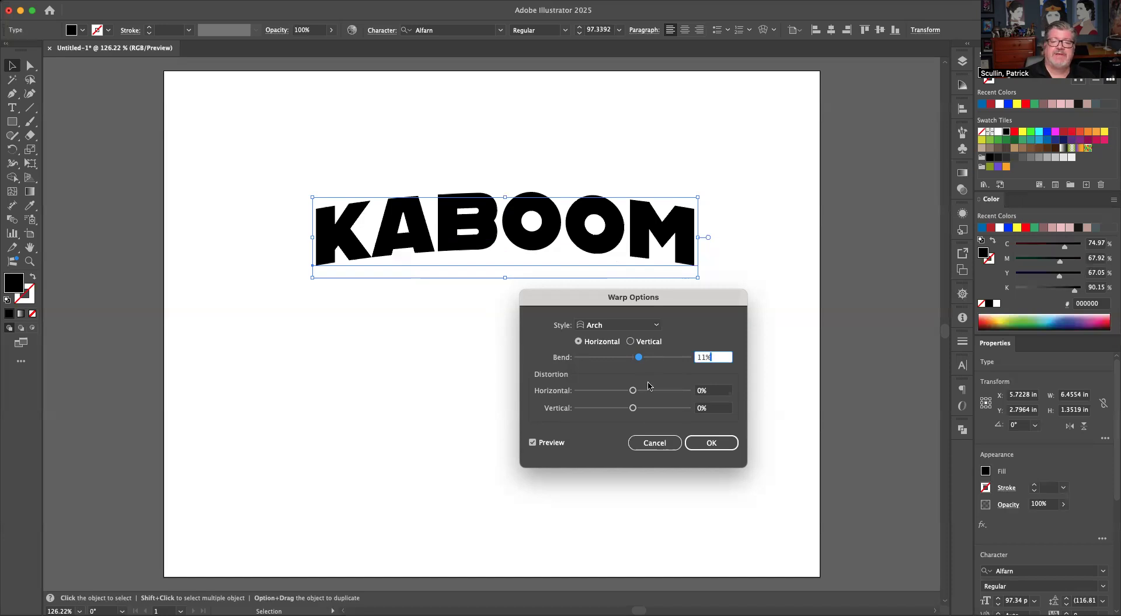
left_click_drag(633, 391, 632, 393)
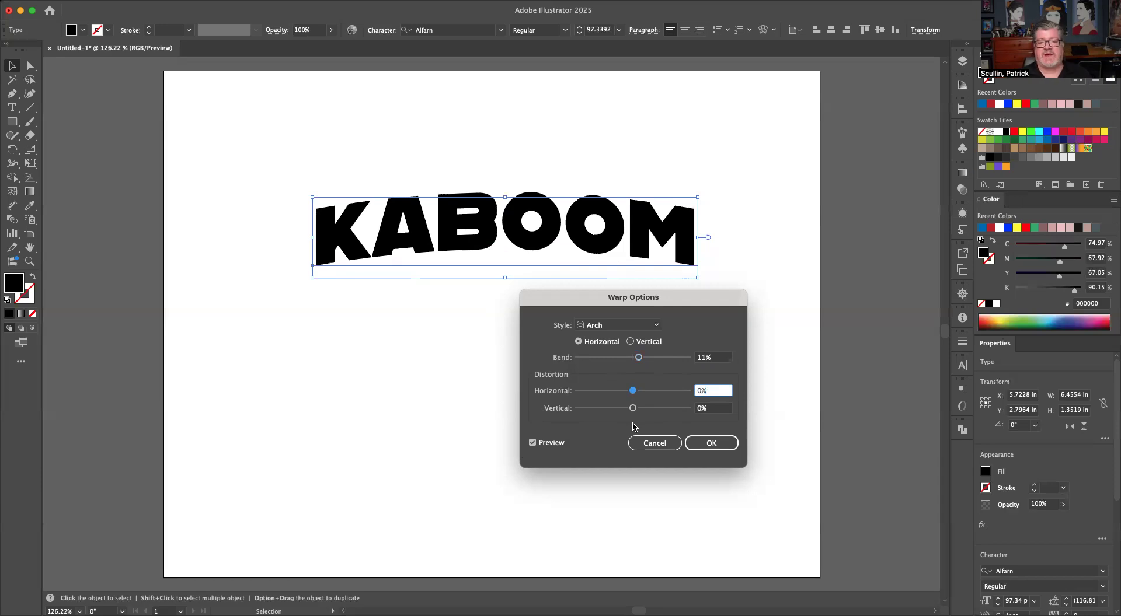
left_click(710, 442)
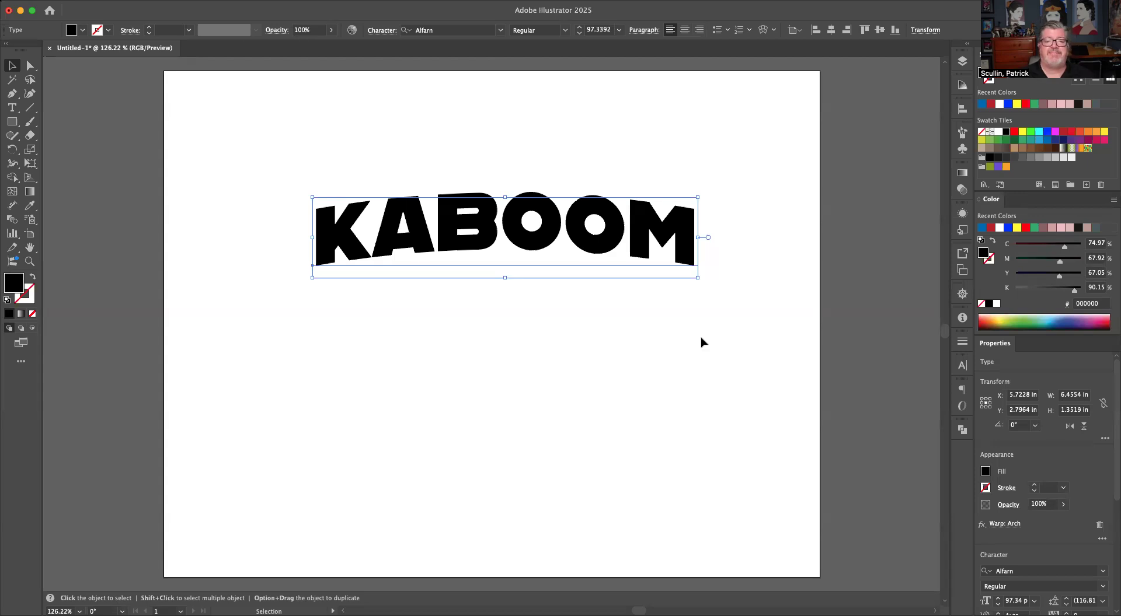
left_click_drag(651, 242, 610, 274)
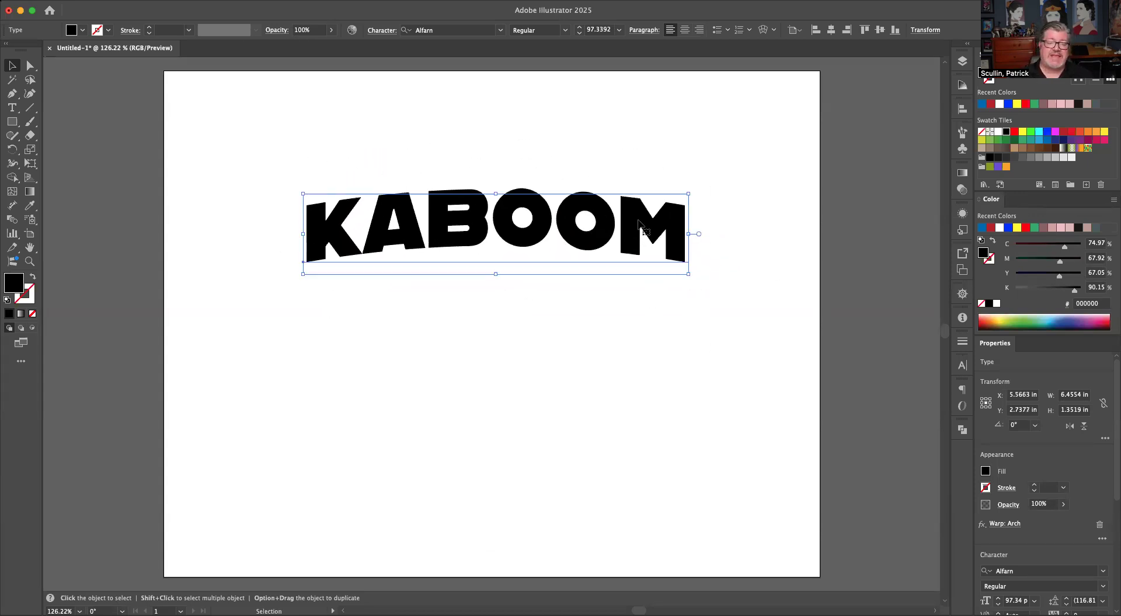
Check that the warped KABOOM text is still editable by selecting all its characters, and return to object selection.
left_click(12, 108)
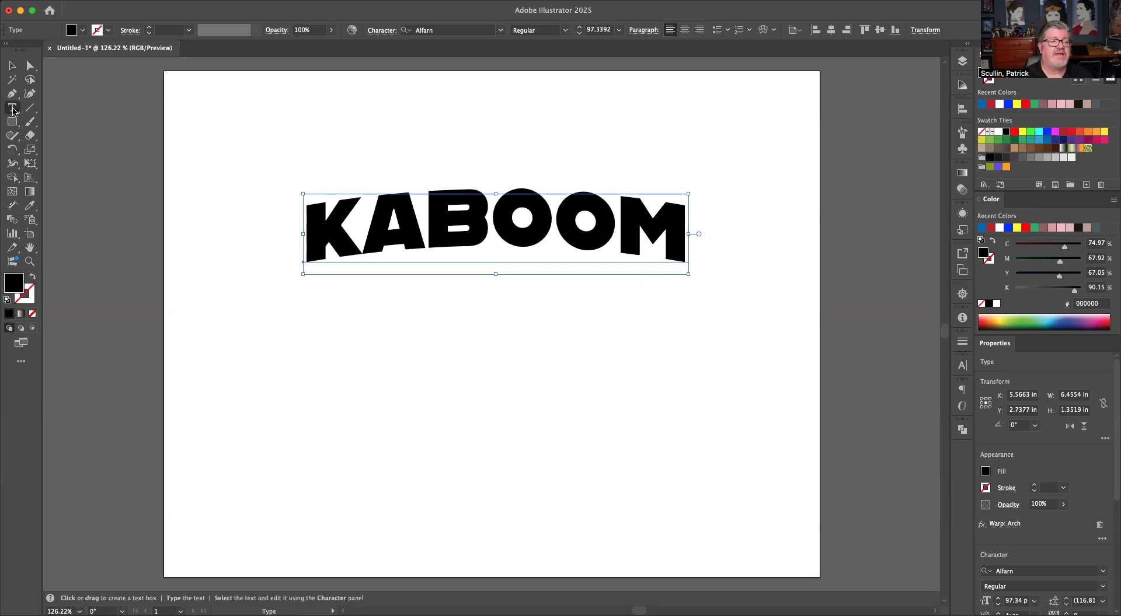
left_click(487, 245)
key("super+a")
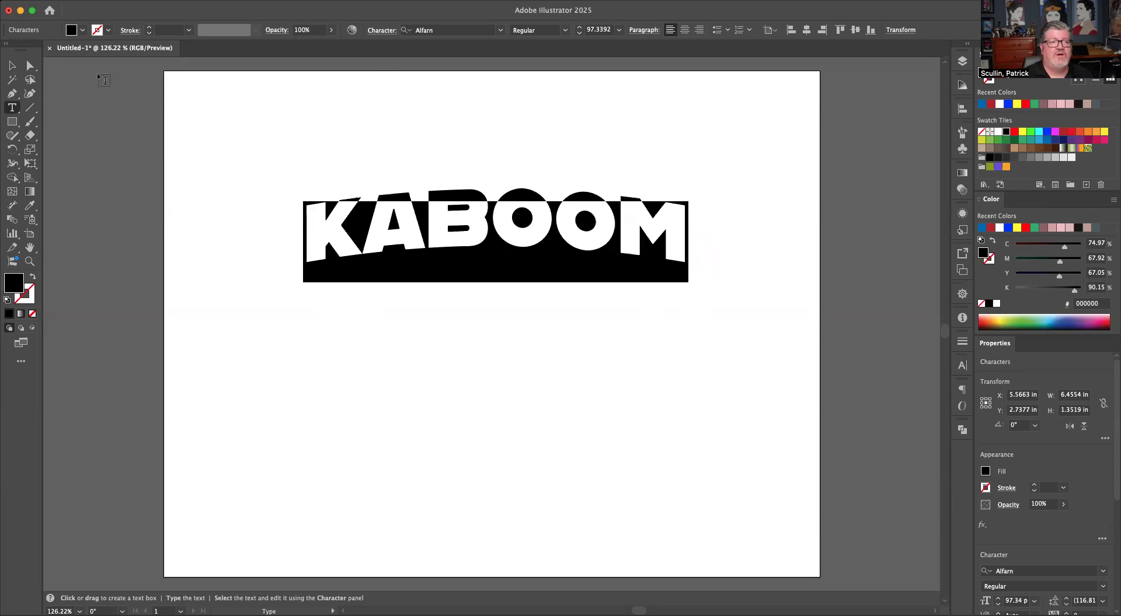
left_click(12, 65)
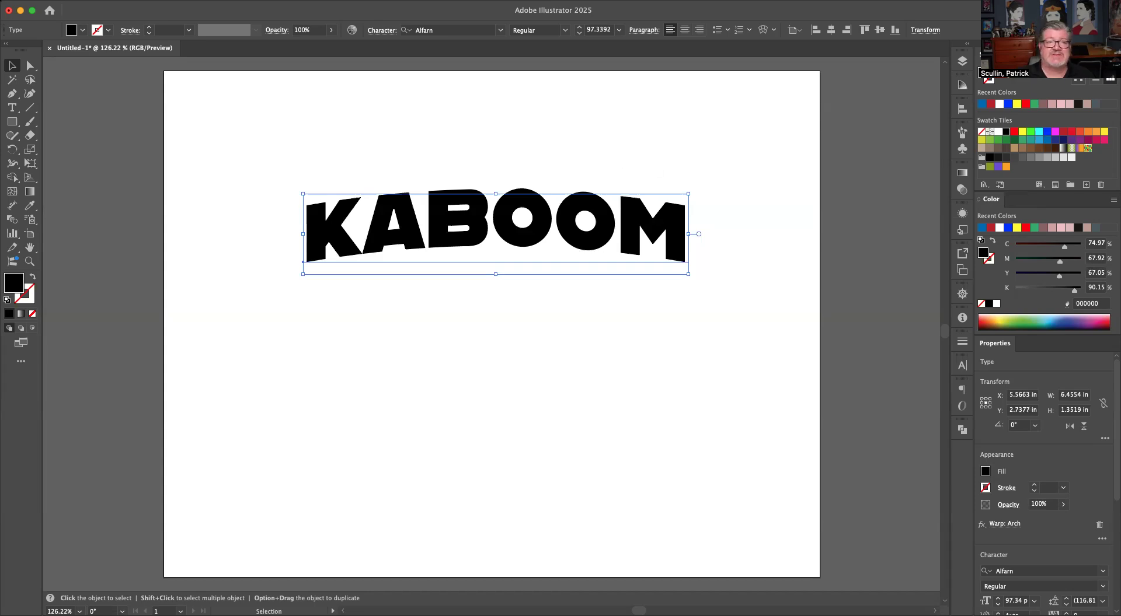
Reopen the warp effect from the KABOOM text's appearance attributes and change it to Arc style with a 53% bend.
left_click(297, 1)
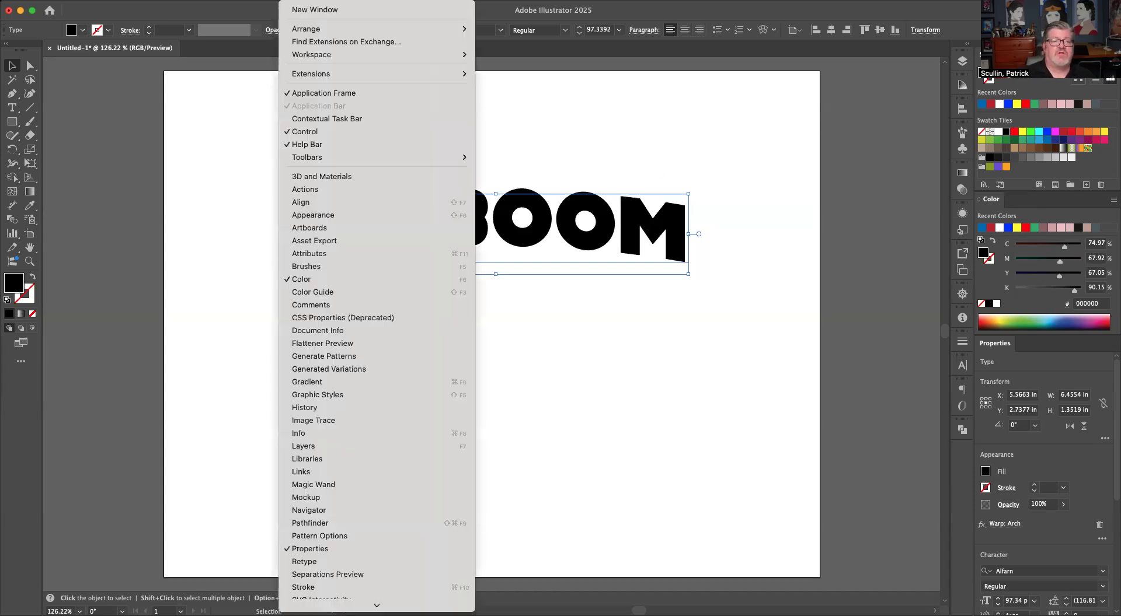
left_click(338, 222)
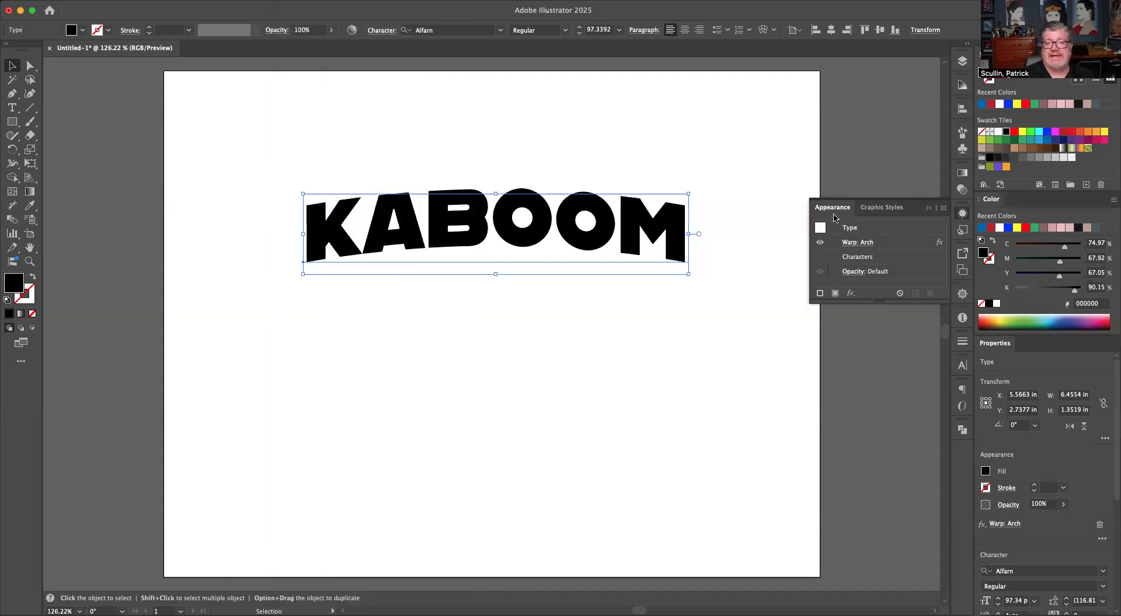
left_click_drag(864, 303, 873, 367)
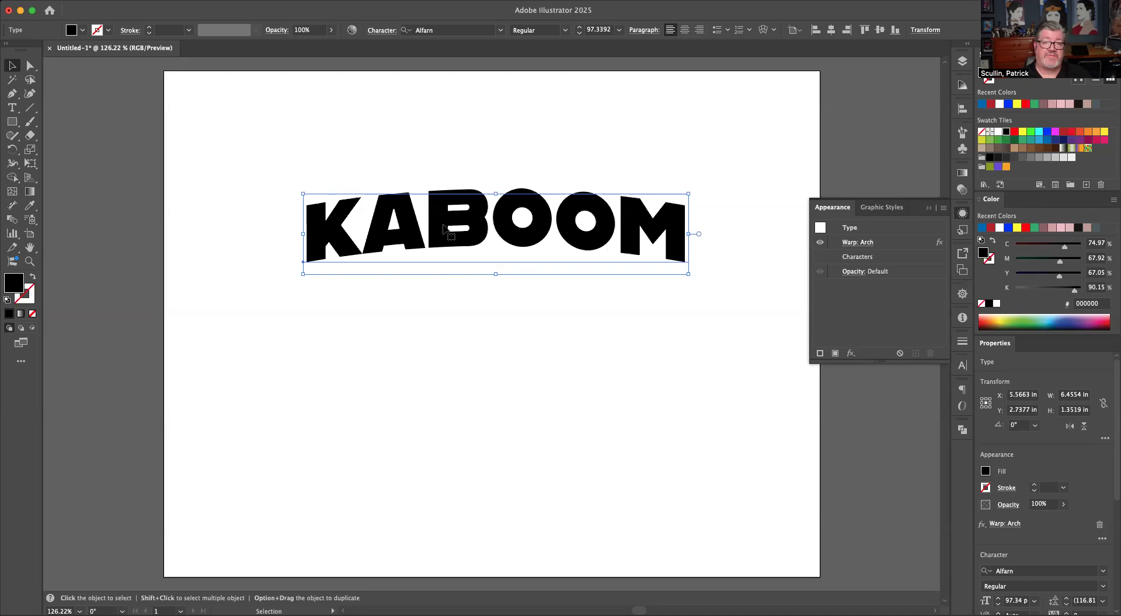
left_click(857, 243)
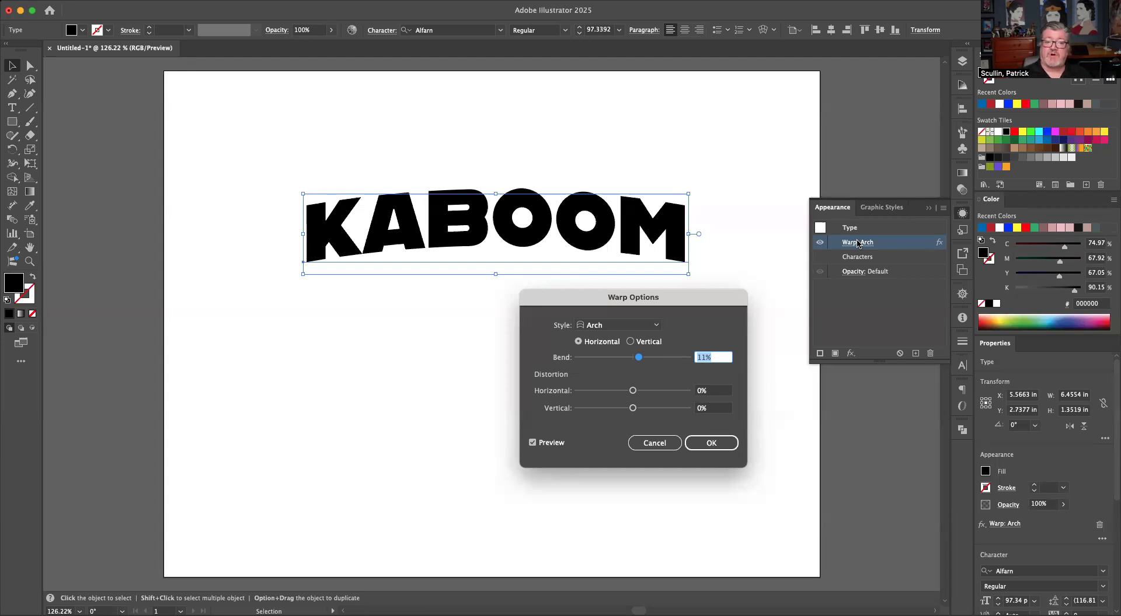
left_click(630, 327)
left_click(632, 340)
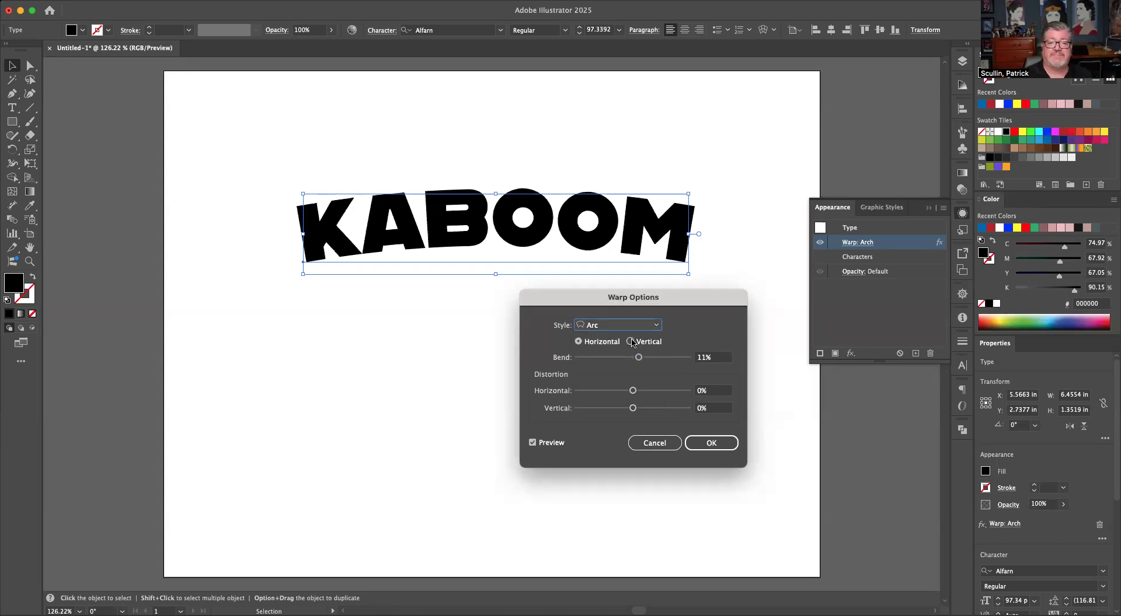
left_click_drag(638, 357, 663, 360)
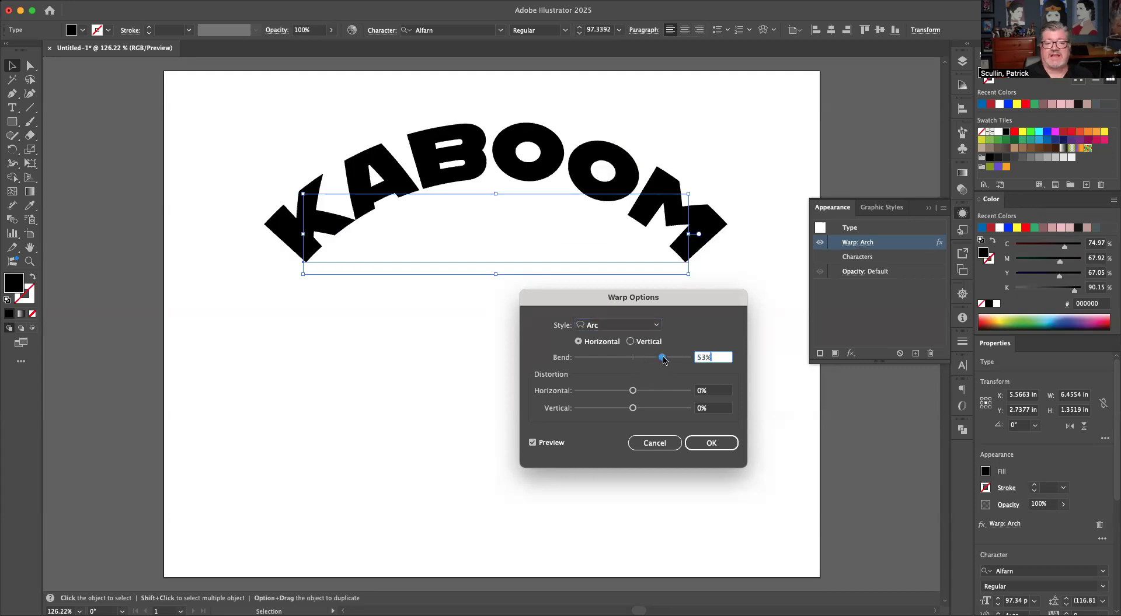
left_click(711, 445)
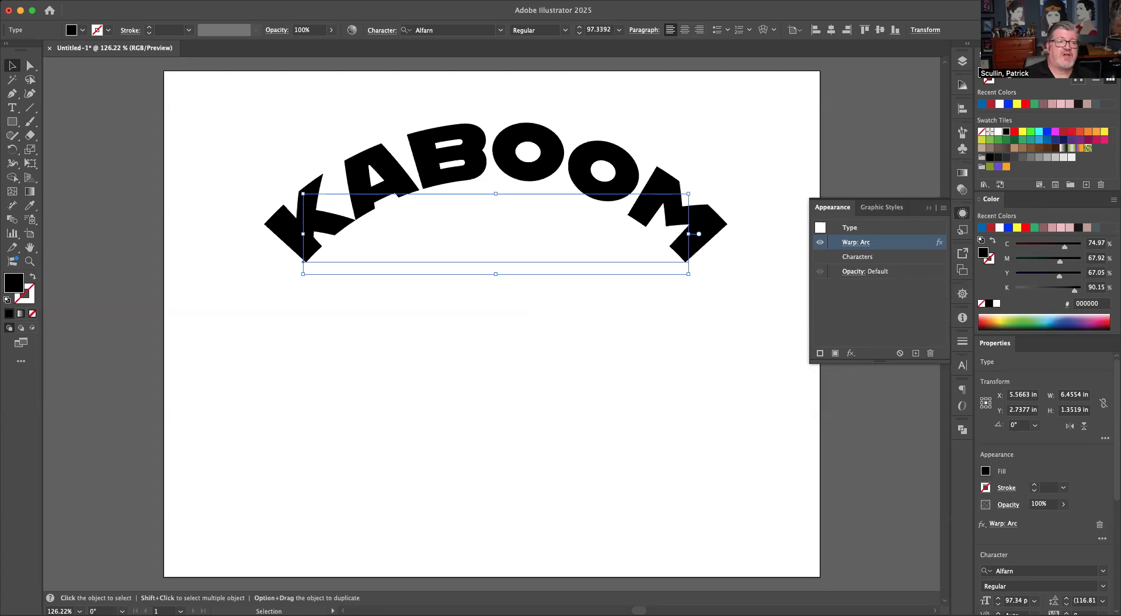
left_click(251, 1)
mouse_move(272, 199)
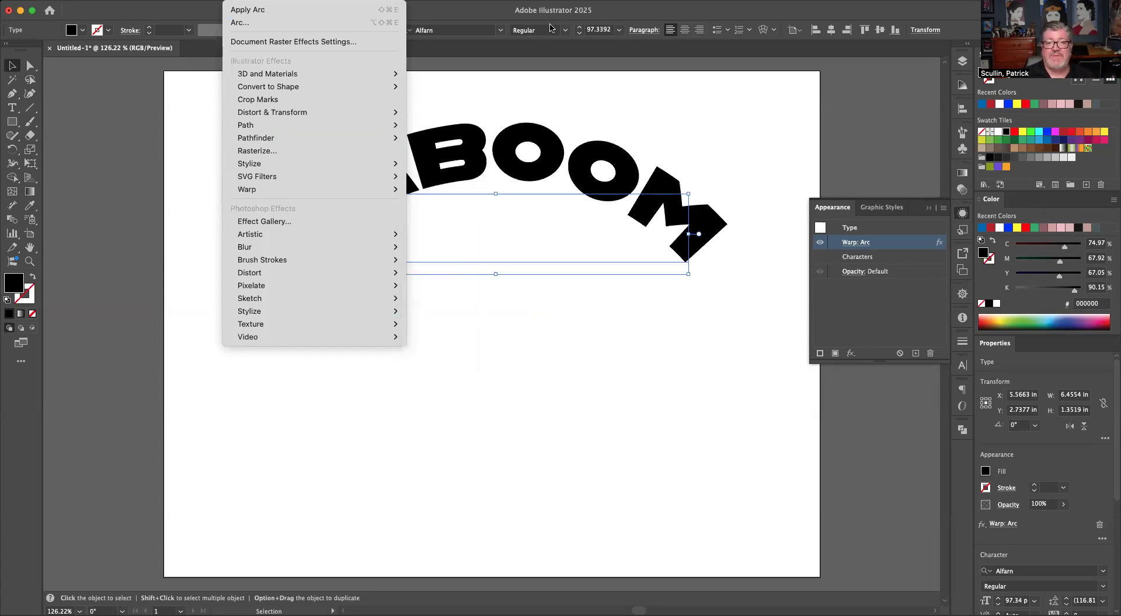
left_click(578, 3)
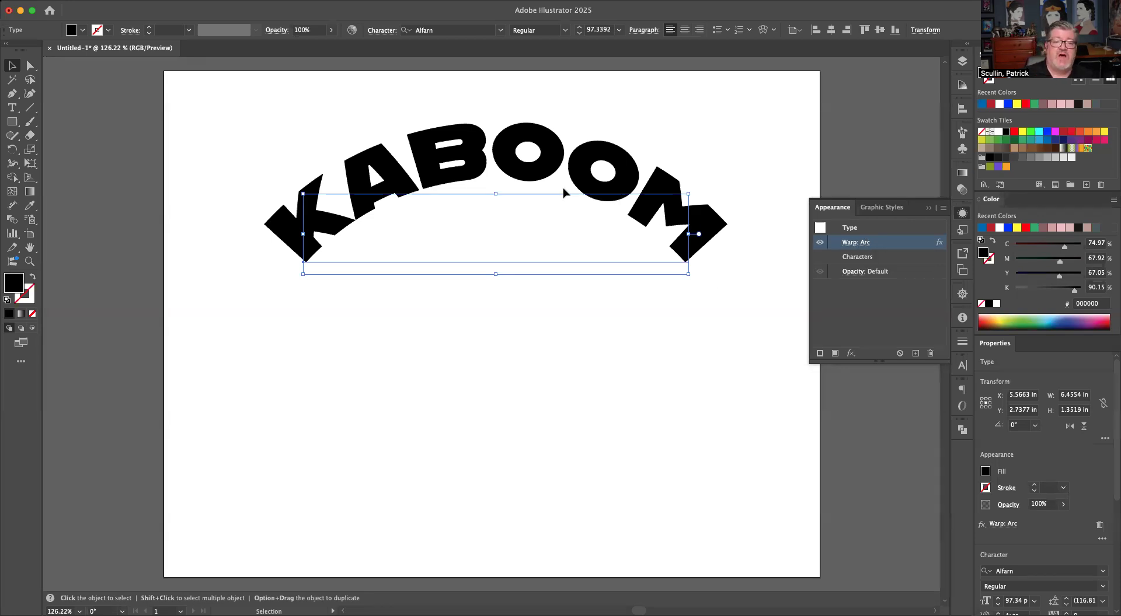
Move the arched text to about X 5.36 in, Y 3.34 in and convert it to outlines.
left_click_drag(529, 171, 516, 204)
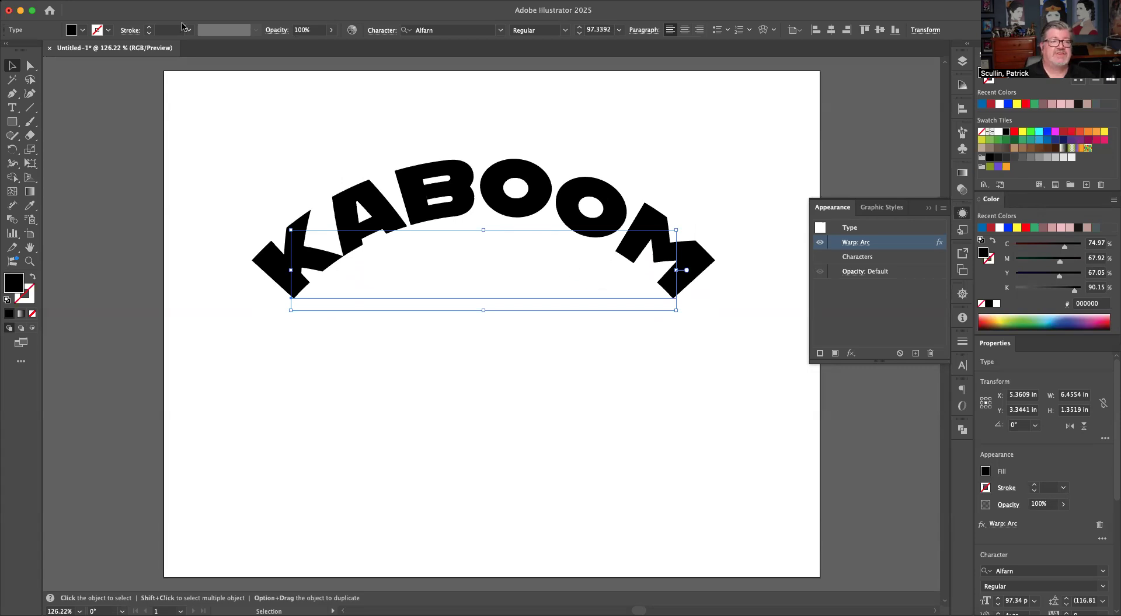
left_click(174, 1)
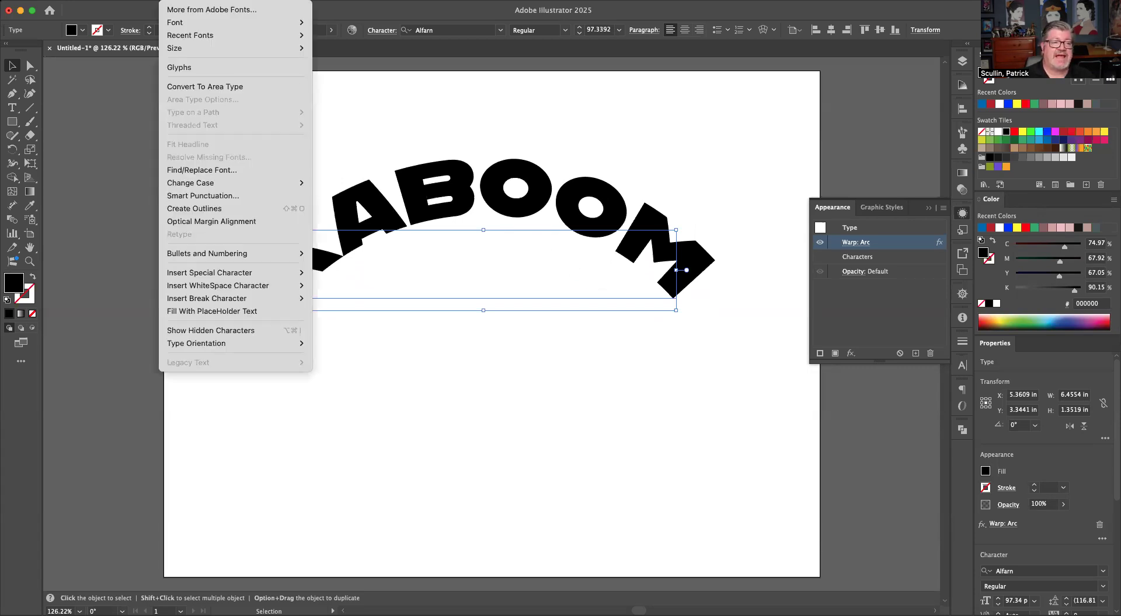
left_click(209, 210)
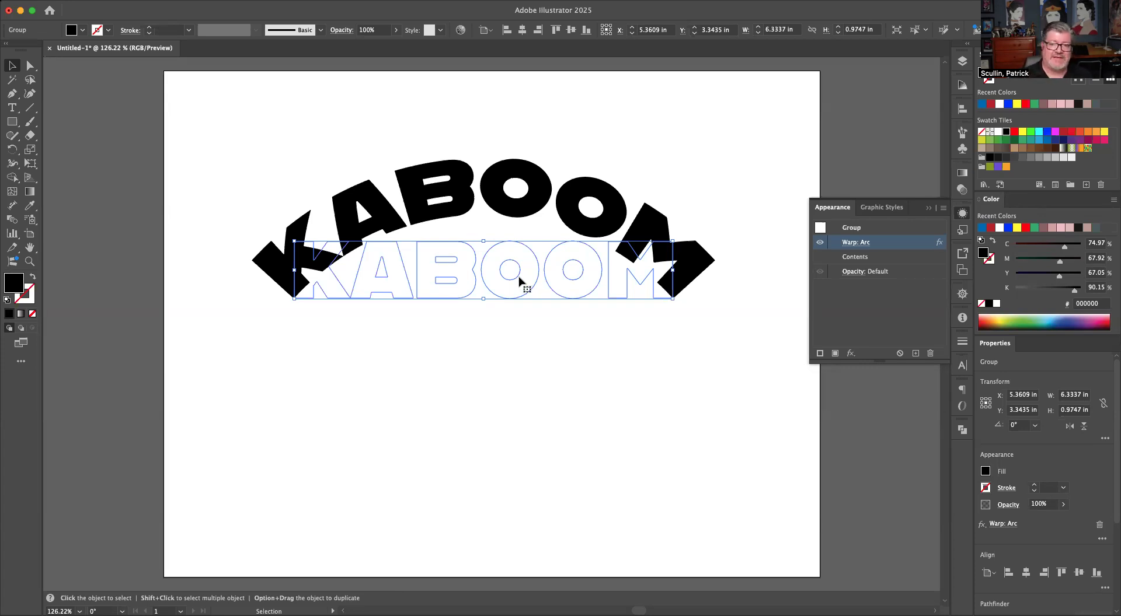
Set the bend of the outlined KABOOM group's Arc warp to 40%.
left_click(855, 243)
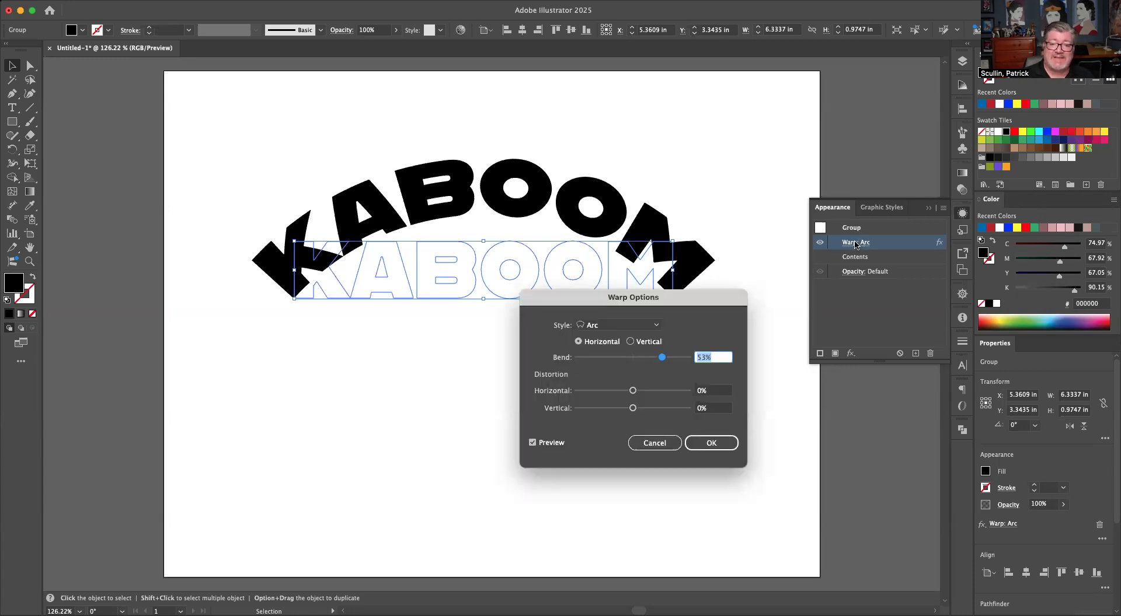
left_click_drag(662, 357, 655, 359)
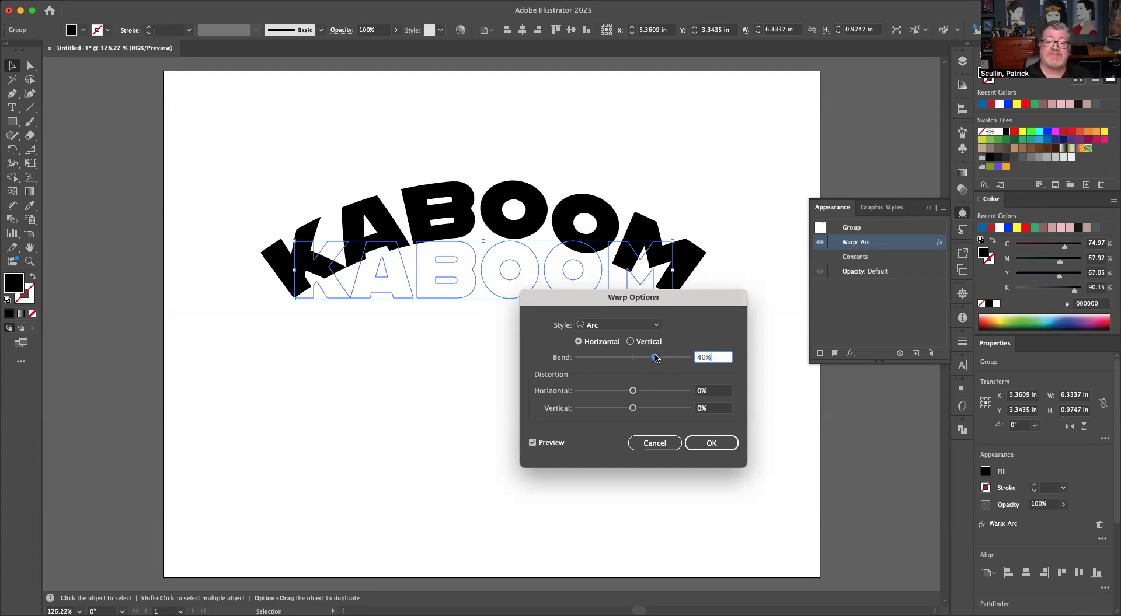
left_click(723, 445)
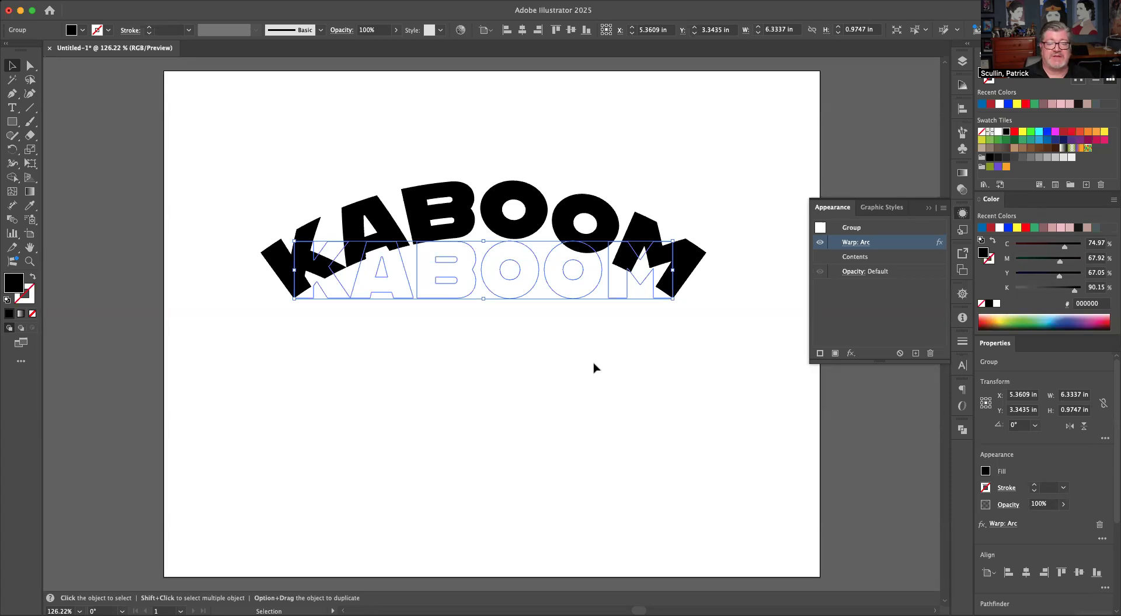
Expand the appearance of the KABOOM group so the Arc warp becomes part of the letter shapes.
left_click(140, 0)
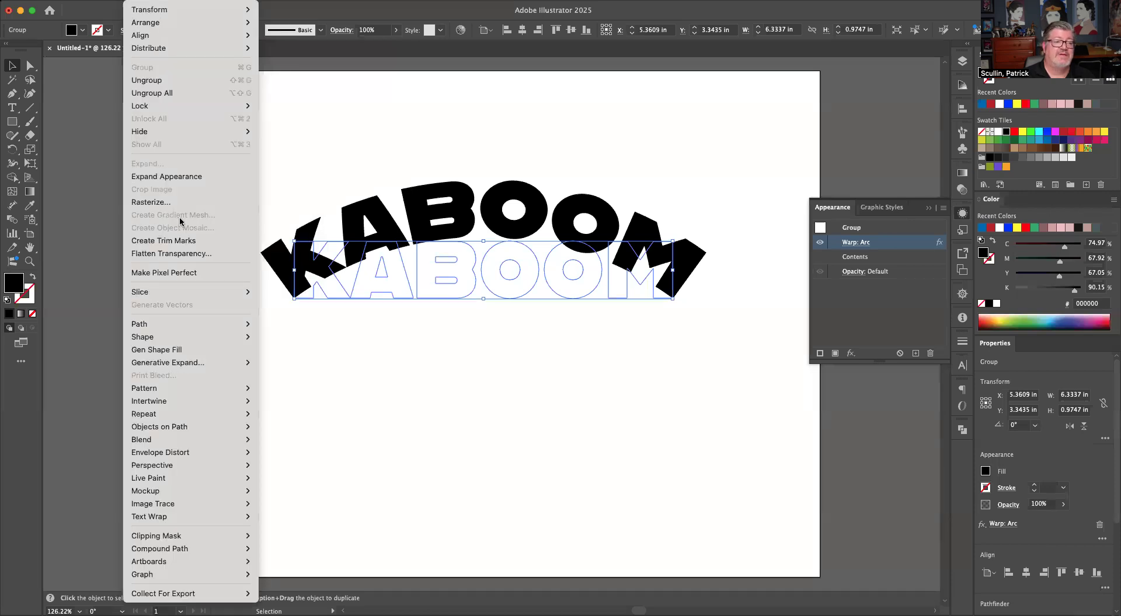
left_click(183, 181)
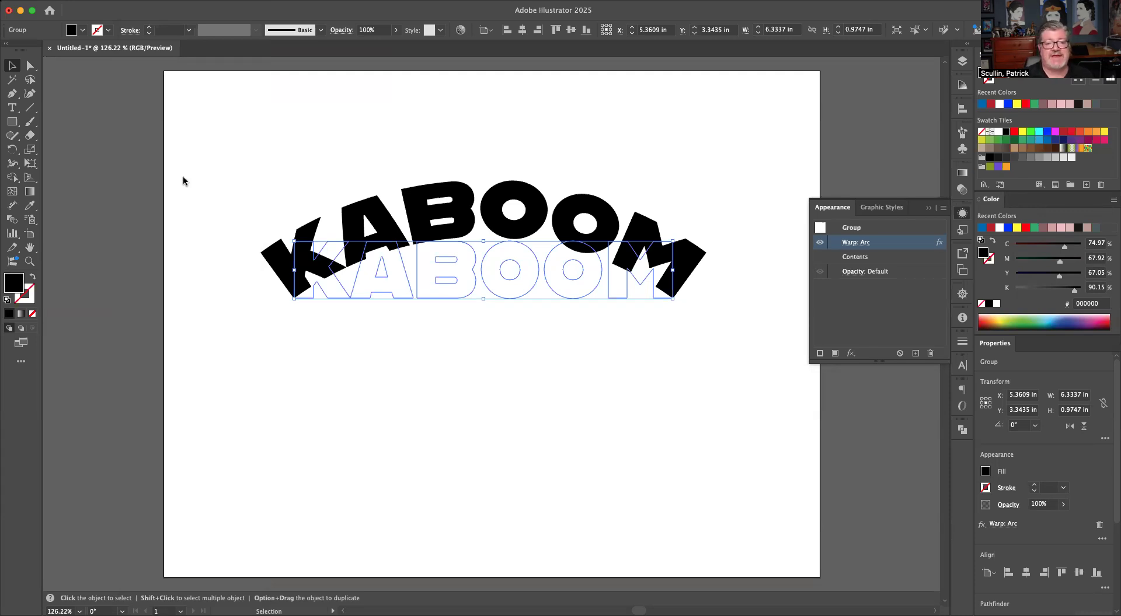
left_click(183, 178)
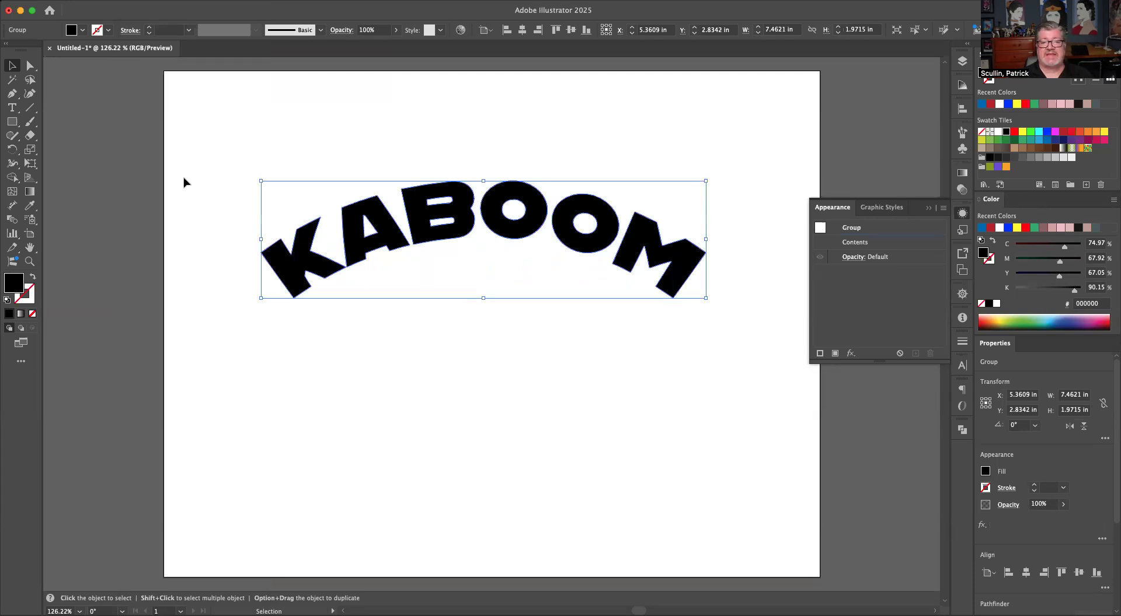